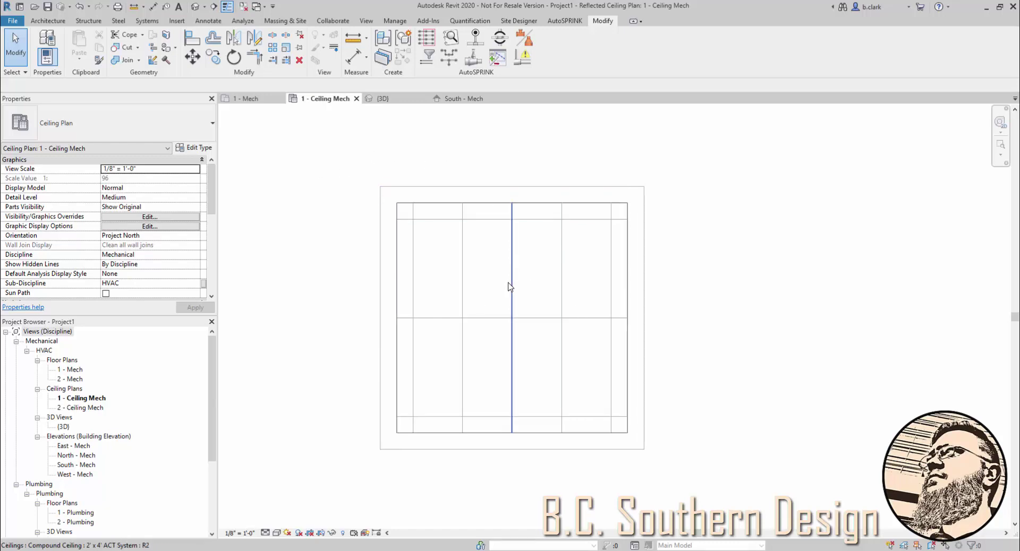
Examine the room in the 3D view and the CLG reference plane at the ceiling in the South - Mech elevation
click(384, 98)
scroll(571, 289, down, 3)
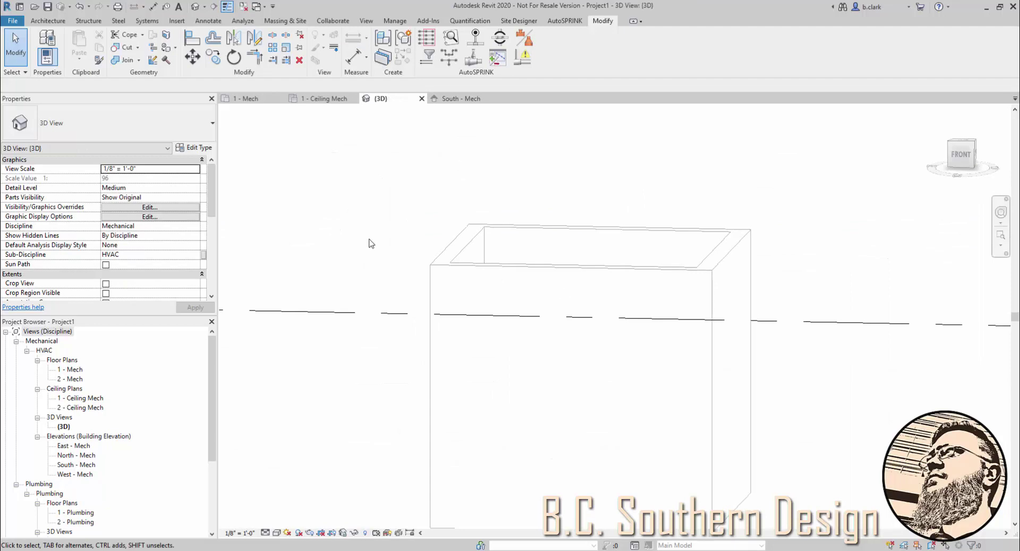
scroll(406, 271, down, 2)
shift+middle_drag(373, 260, 491, 272)
click(491, 272)
key(Escape)
key(ctrl+Tab)
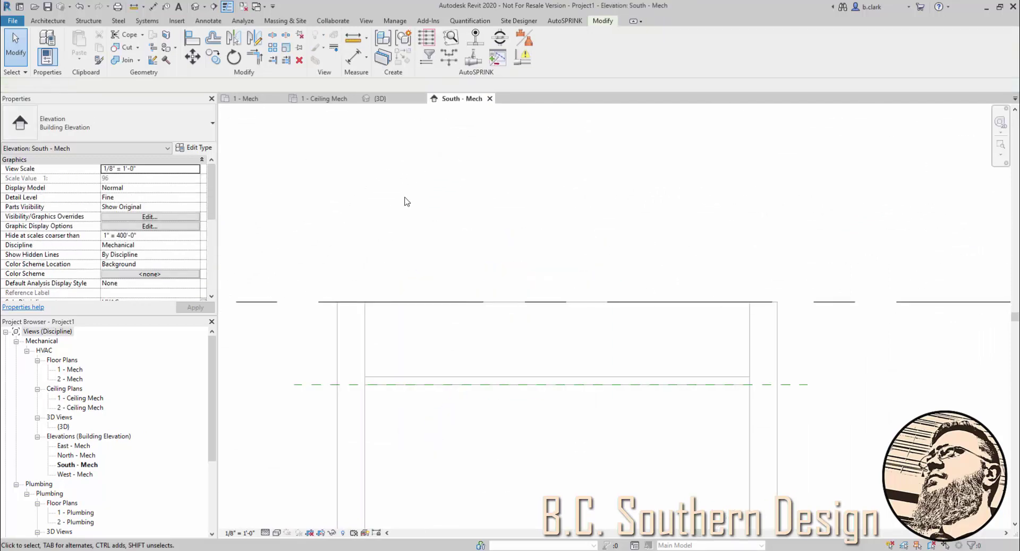
scroll(374, 298, up, 2)
click(365, 331)
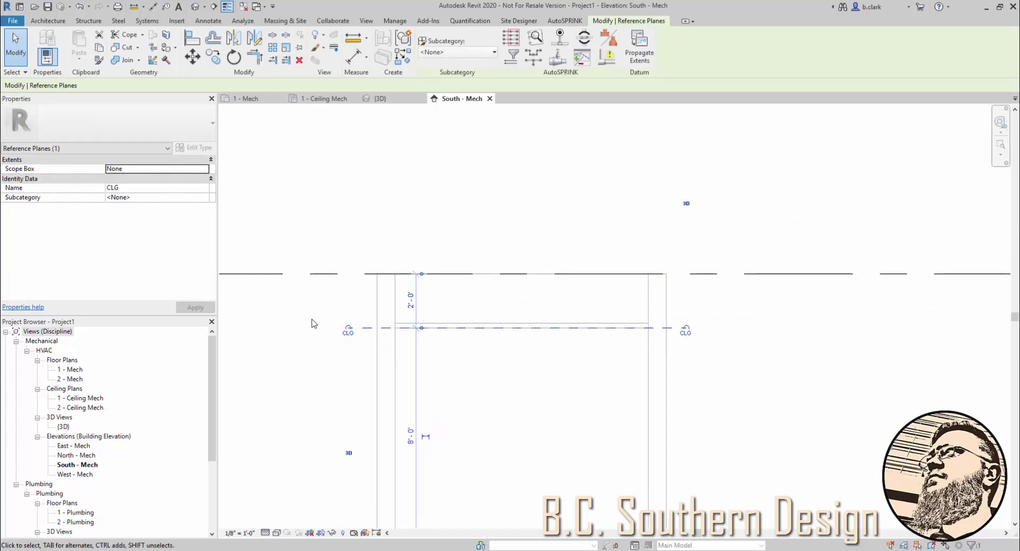
key(Escape)
In the 1 - Ceiling Mech plan, place a hosted 1/2" pendent sprinkler on the ceiling face, about 8'-0" from the right wall and 8'-2" from the lower wall
click(313, 99)
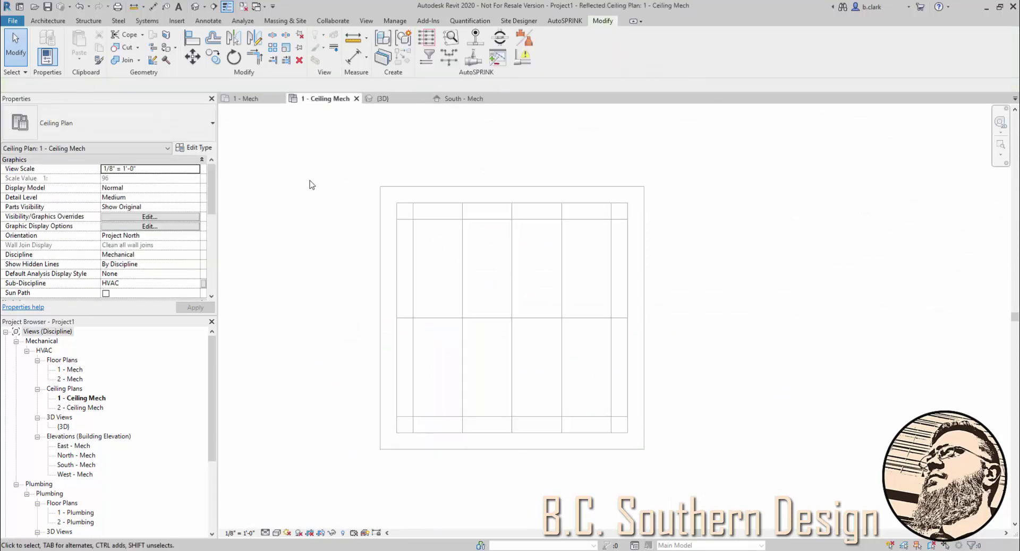
click(564, 21)
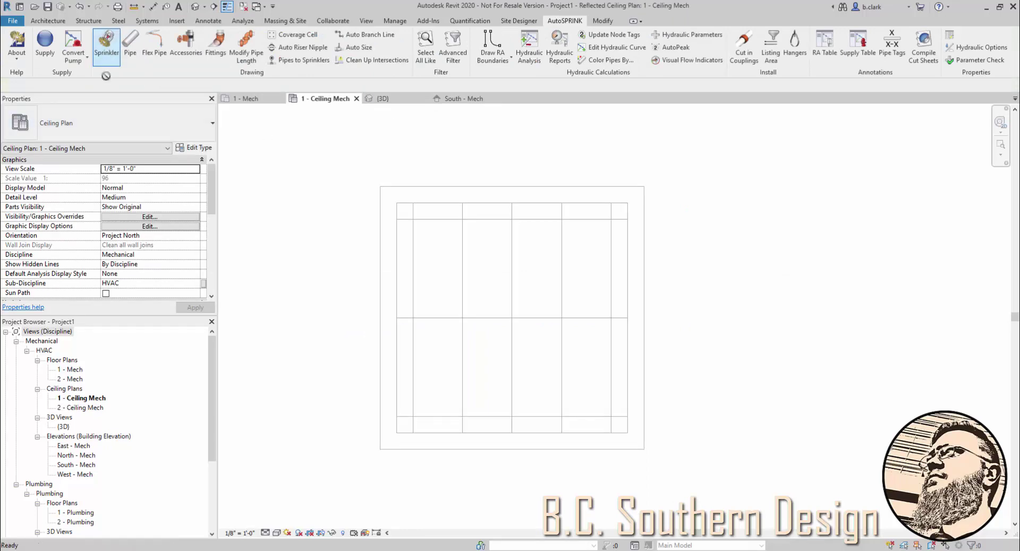
click(108, 48)
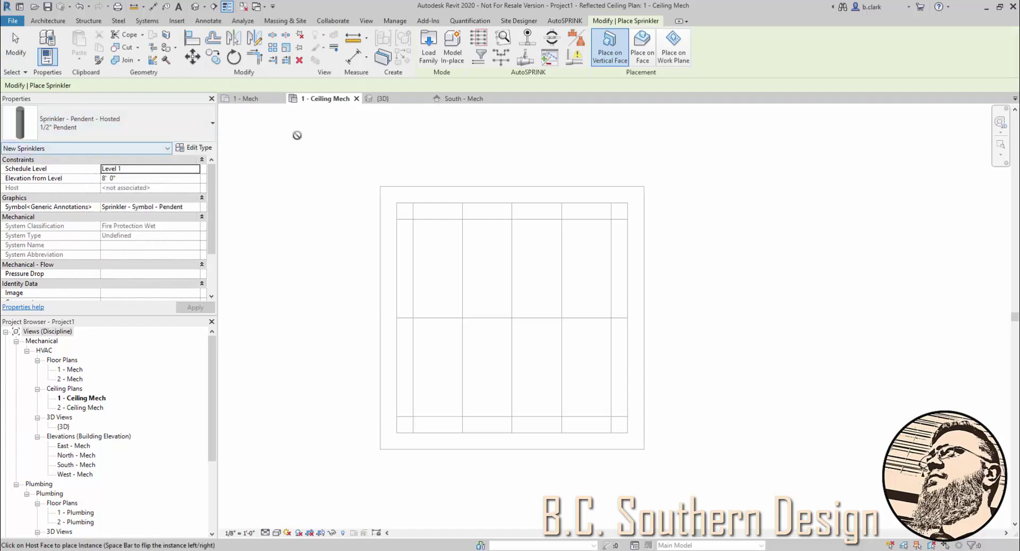
click(642, 58)
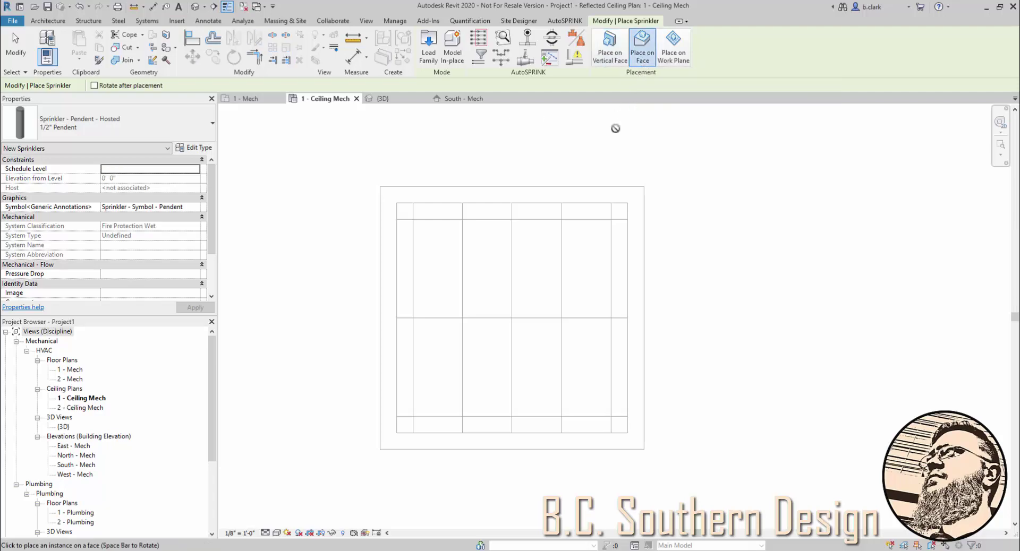
click(438, 239)
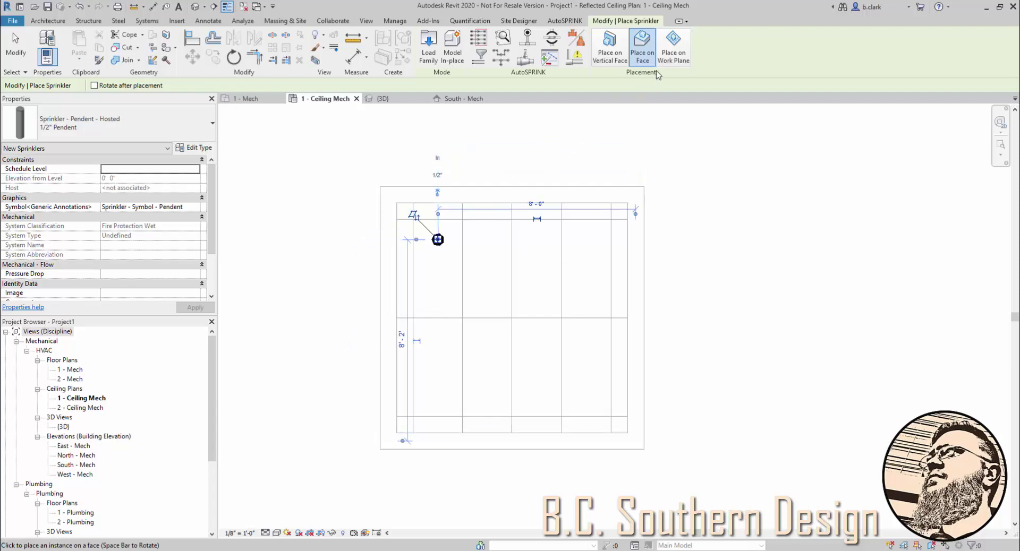
Place a second pendent sprinkler on the CLG work plane, about 6'-0" from the right wall and 1'-10" from the upper wall
click(674, 58)
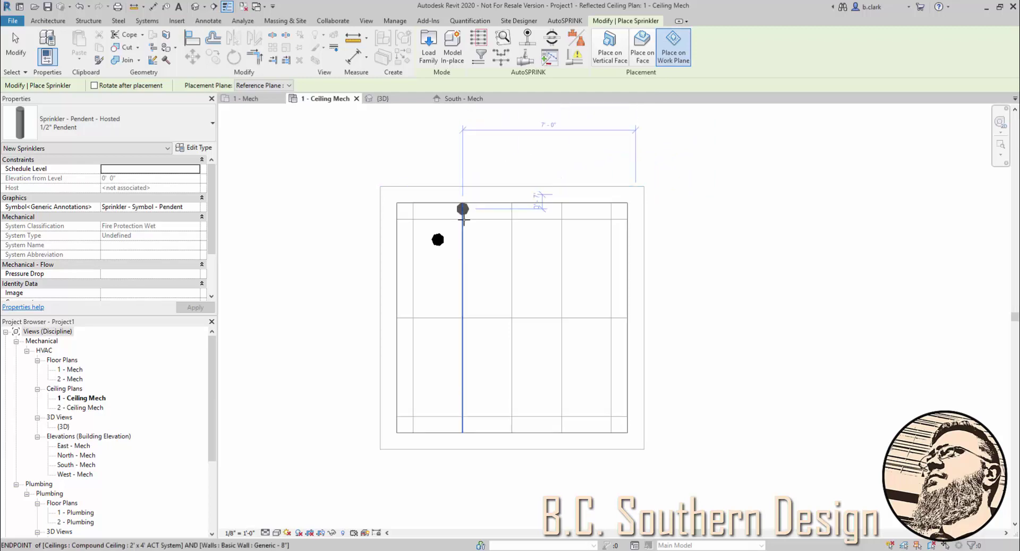
click(487, 240)
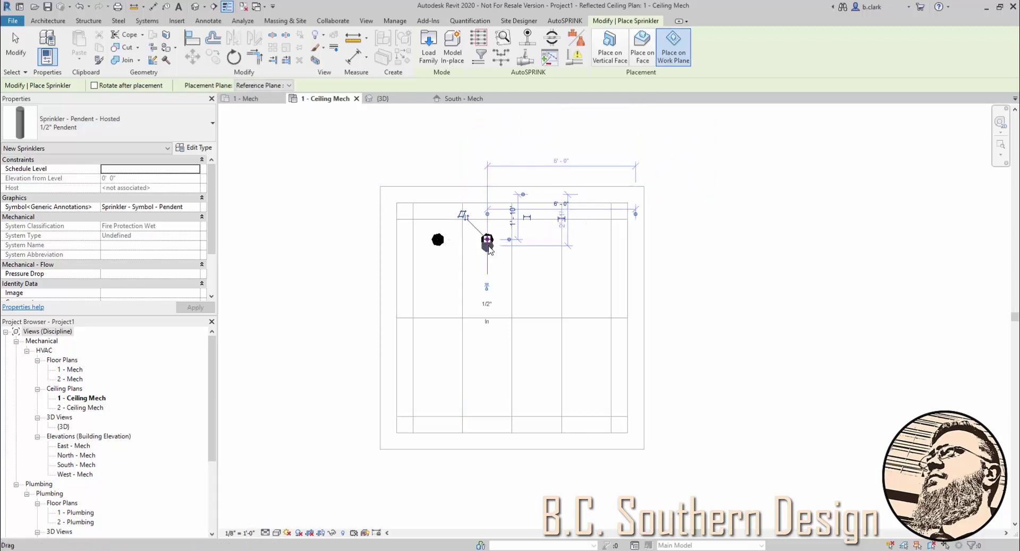
key(Escape)
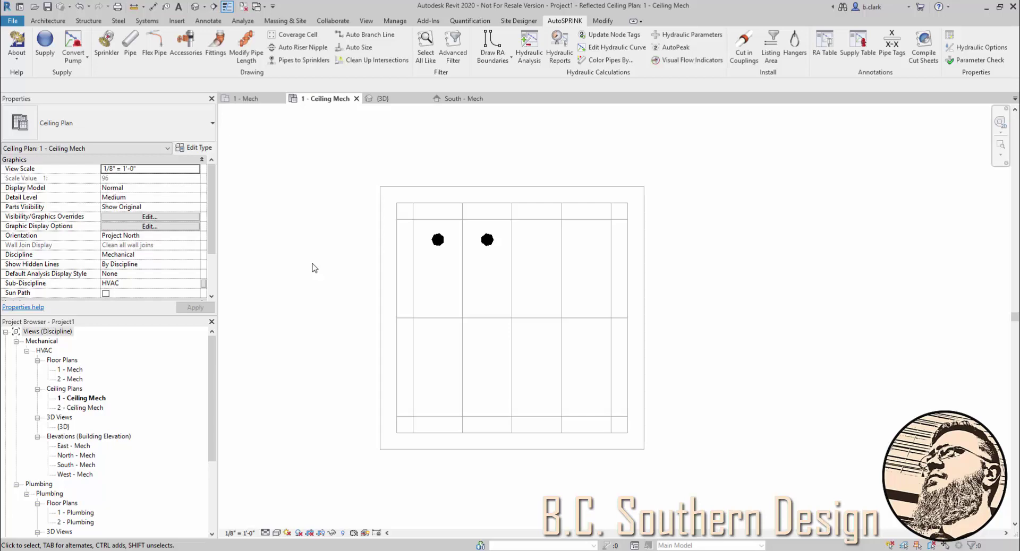
Check the two placed sprinklers in the ceiling plan, floor plan, 3D view and South - Mech elevation
drag(325, 198, 535, 287)
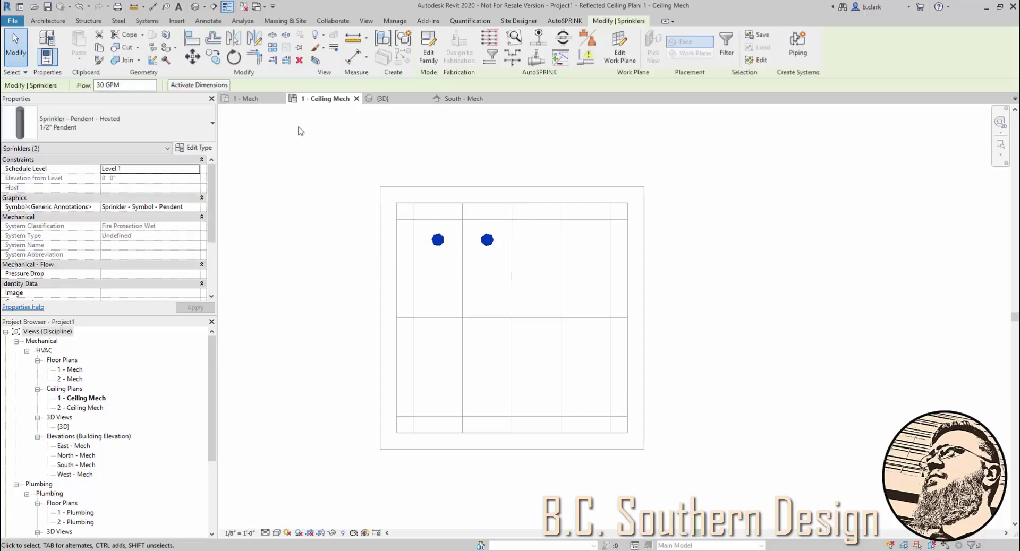
click(300, 156)
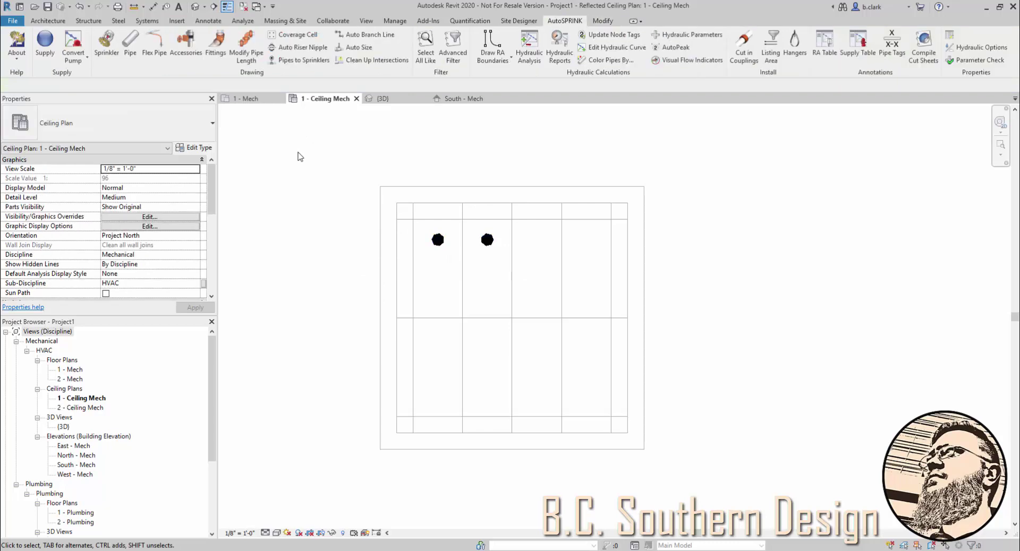
click(247, 99)
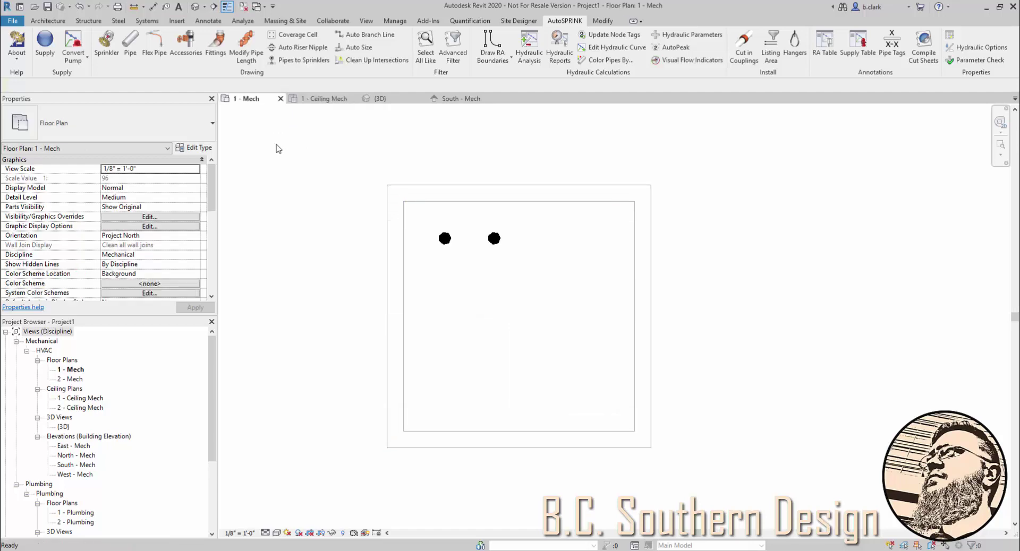
click(404, 100)
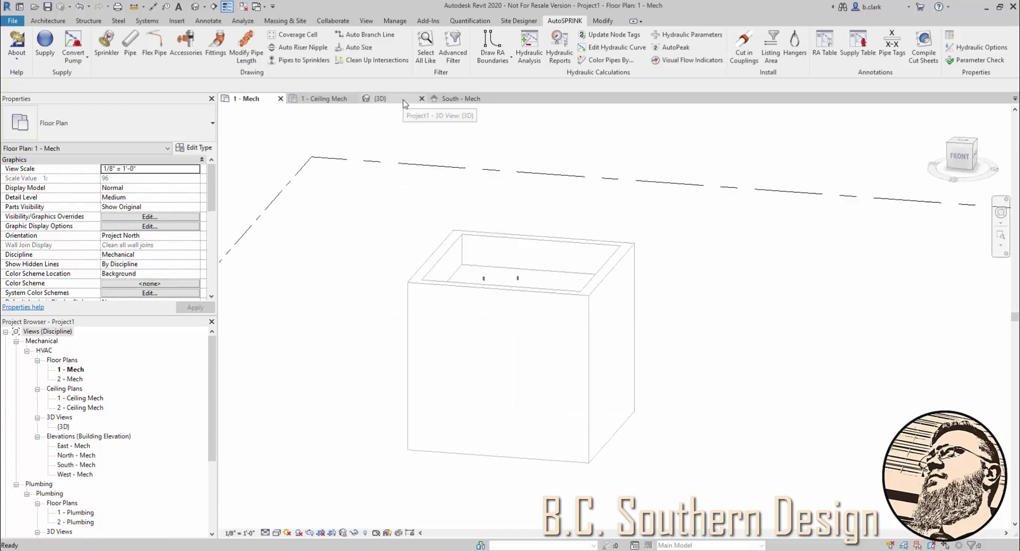
click(458, 99)
scroll(405, 290, up, 5)
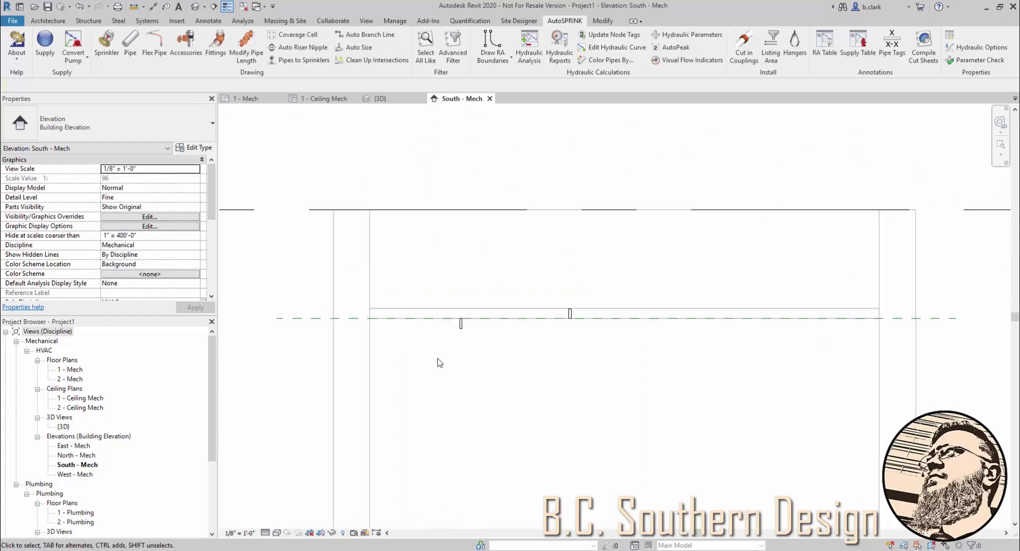
Inspect the host and orientation of the face-placed and the work-plane-placed sprinkler in the South - Mech elevation
click(479, 291)
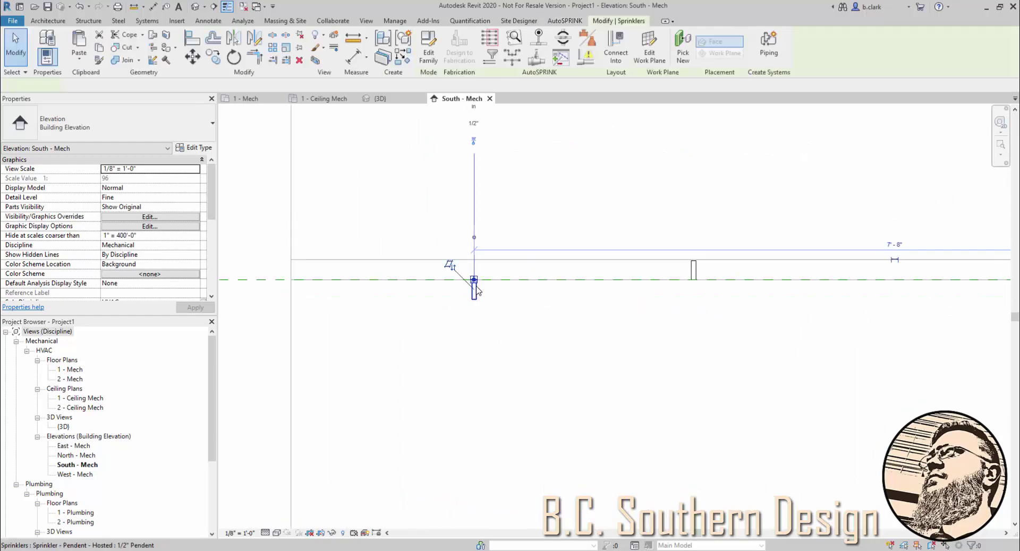
click(386, 346)
click(473, 297)
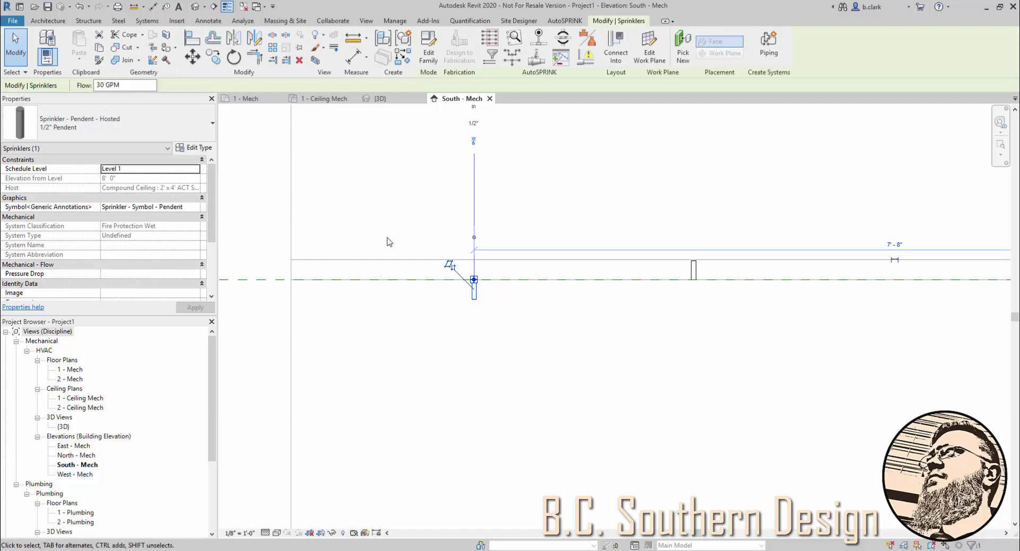
click(404, 294)
click(473, 291)
click(666, 186)
click(693, 268)
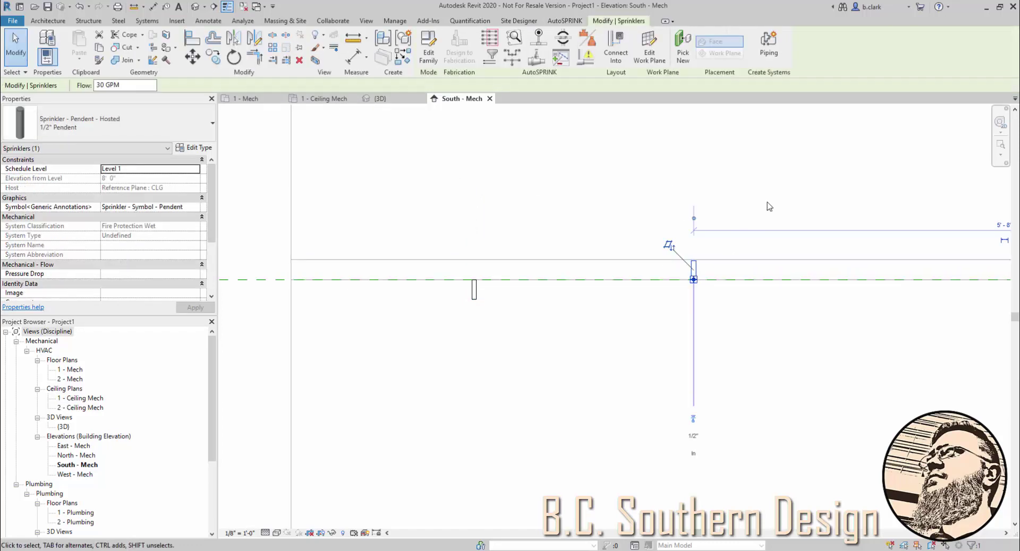
click(768, 190)
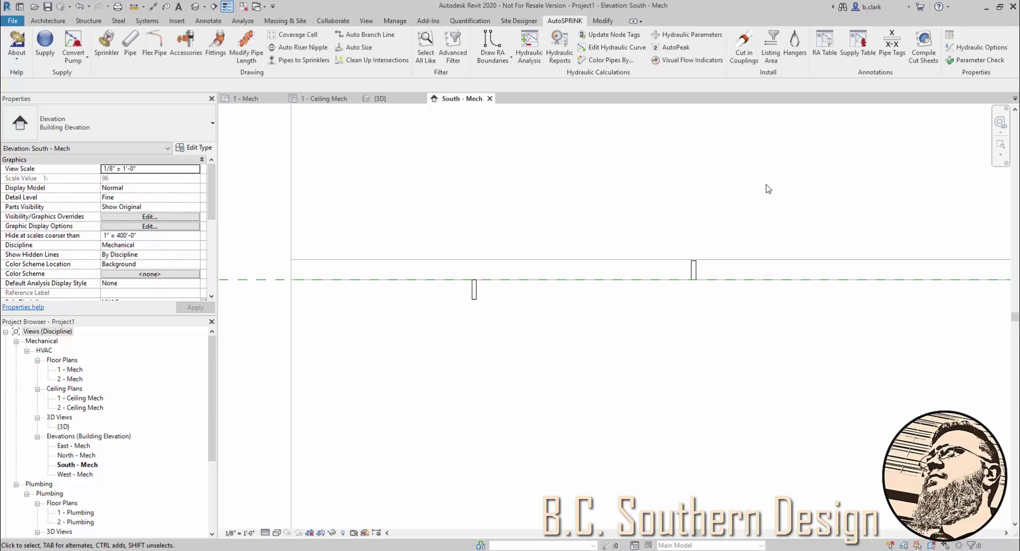
Open the face-placed sprinkler's family for editing and examine its host extrusion and the sprinkler geometry from several angles
click(474, 290)
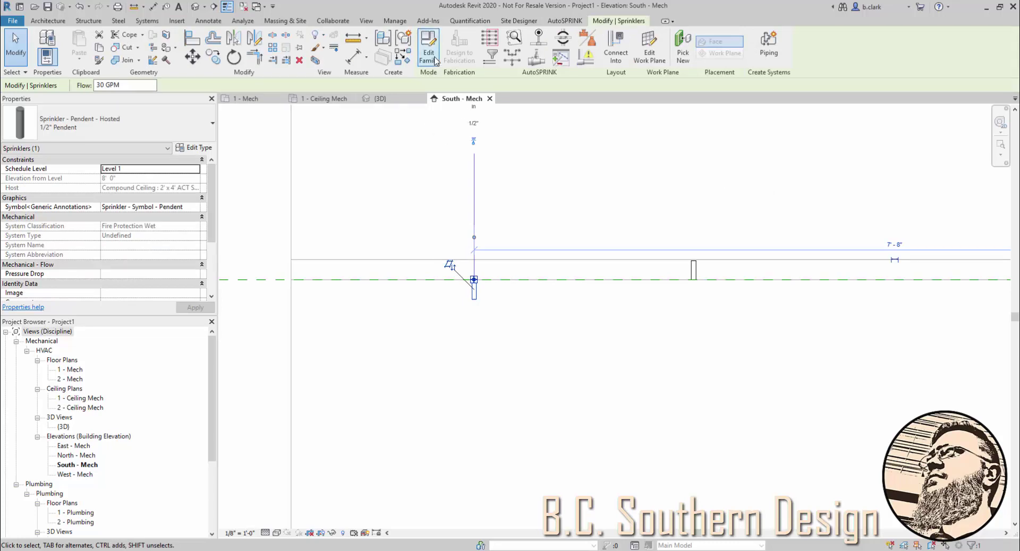
click(434, 60)
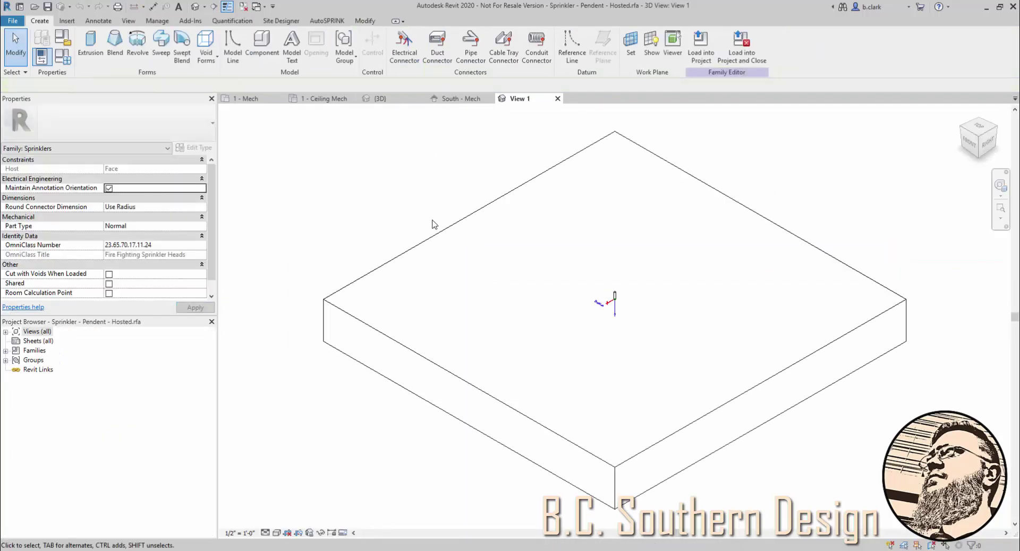
click(353, 285)
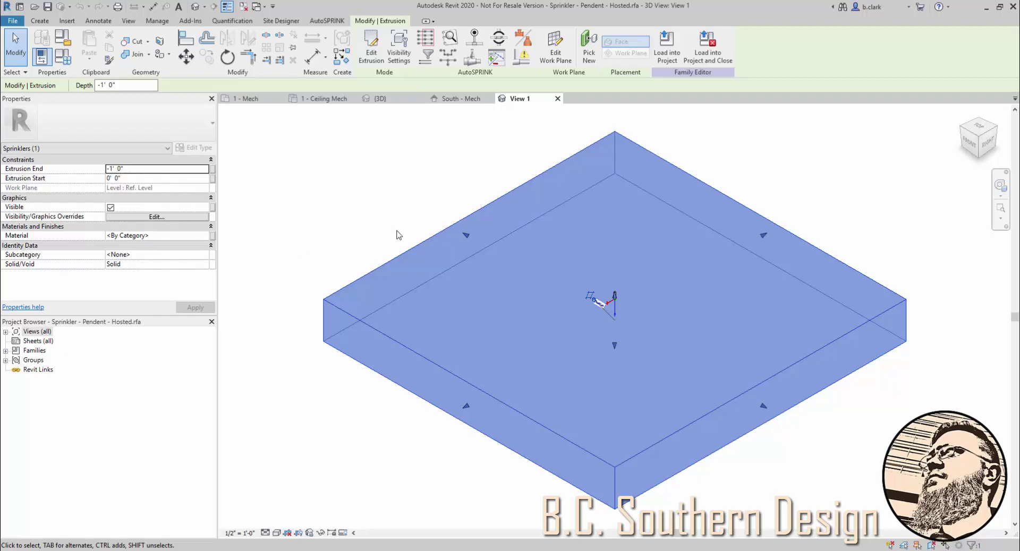
scroll(590, 236, up, 2)
shift+middle_drag(537, 346, 650, 192)
scroll(637, 258, up, 1)
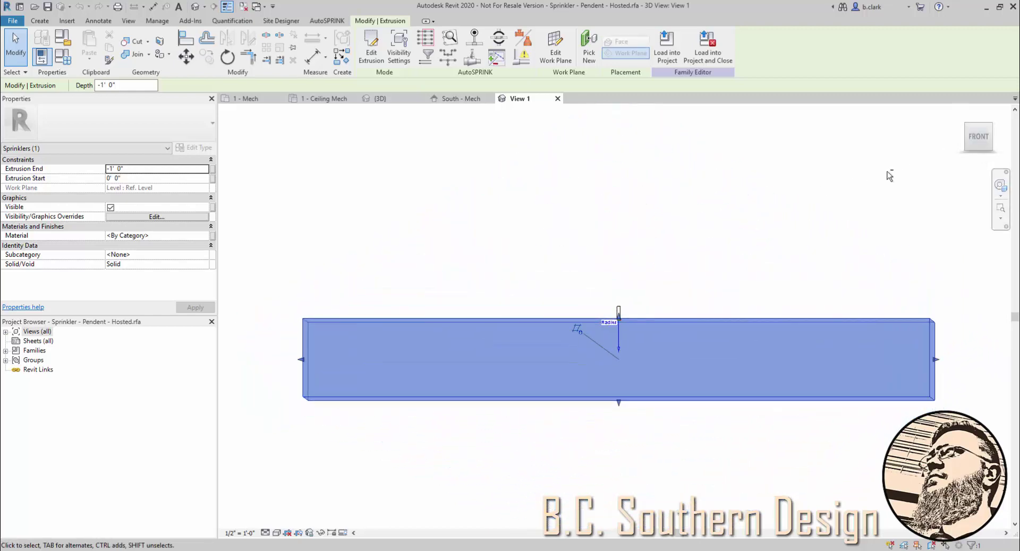
shift+middle_drag(824, 173, 840, 271)
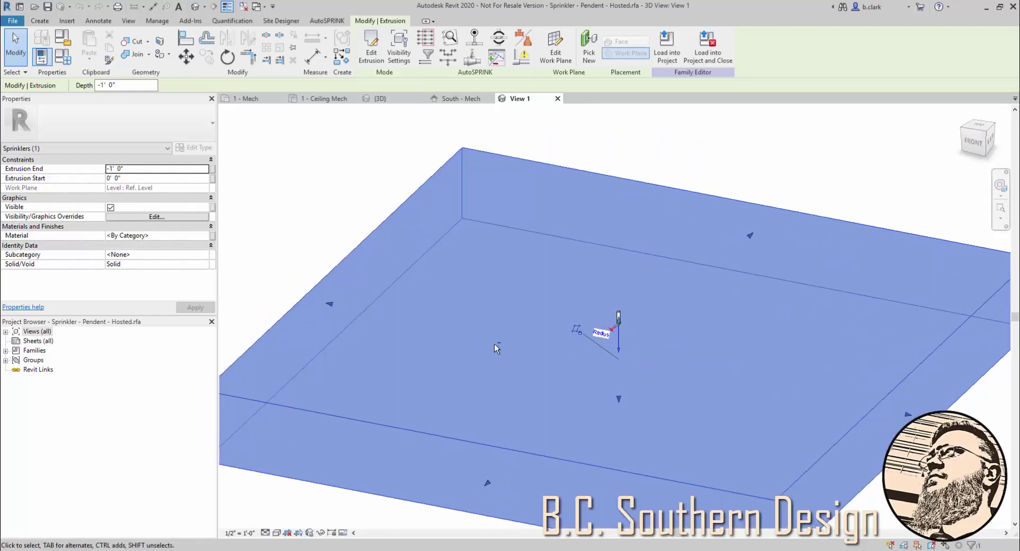
shift+middle_drag(494, 348, 564, 252)
click(564, 253)
scroll(630, 315, up, 2)
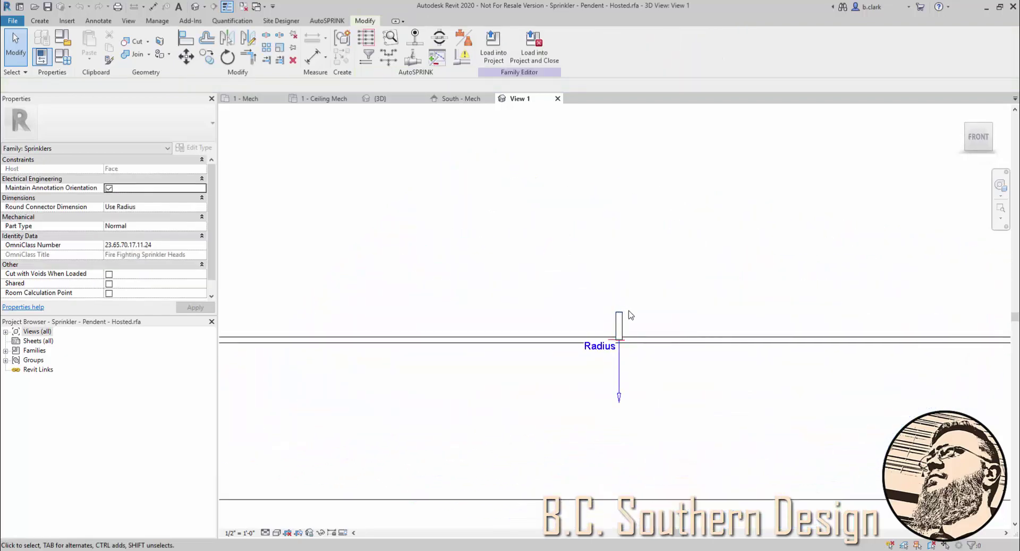
Return to the project and compare the hosts of both sprinklers in the elevation, also viewing them in the 1 - Mech floor plan
click(334, 99)
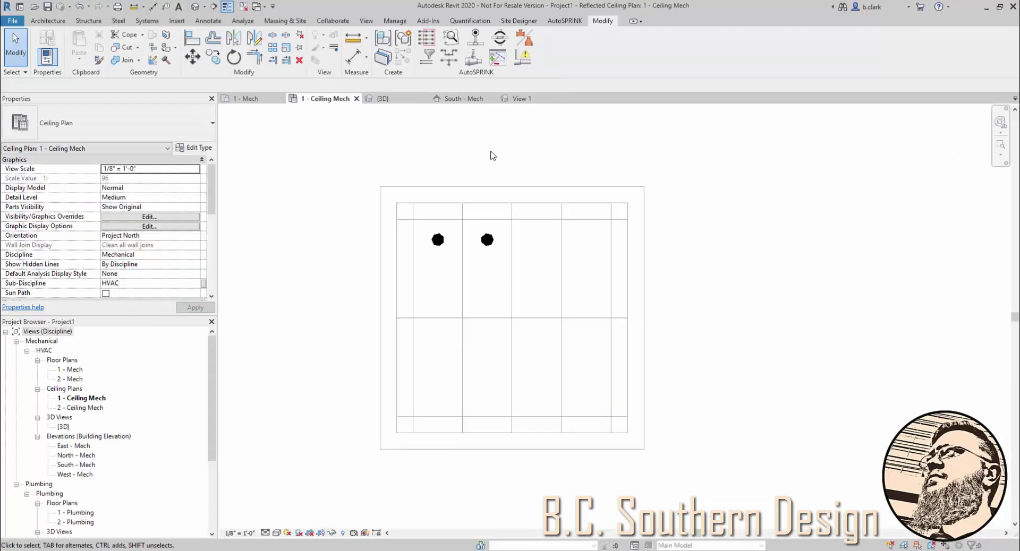
click(457, 98)
click(693, 275)
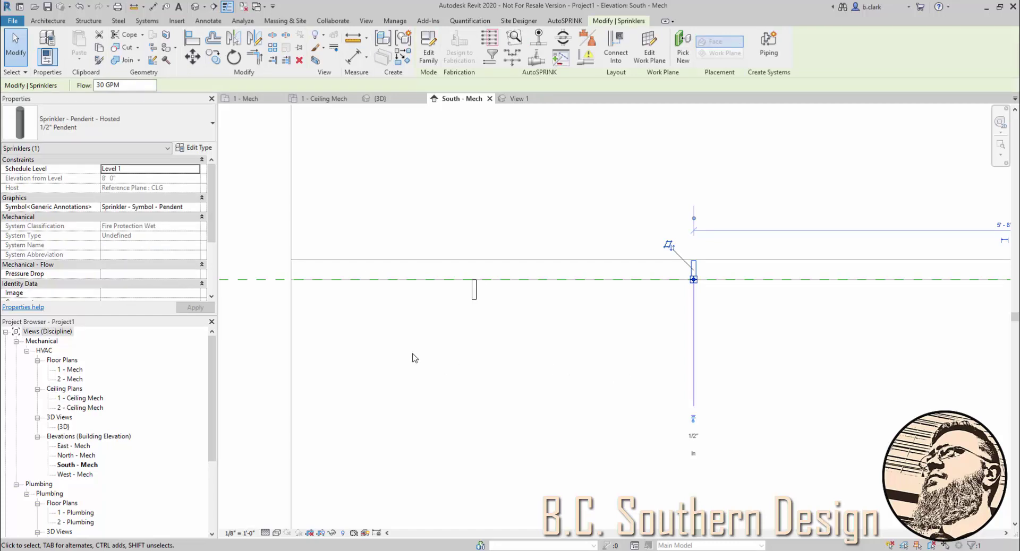
click(474, 291)
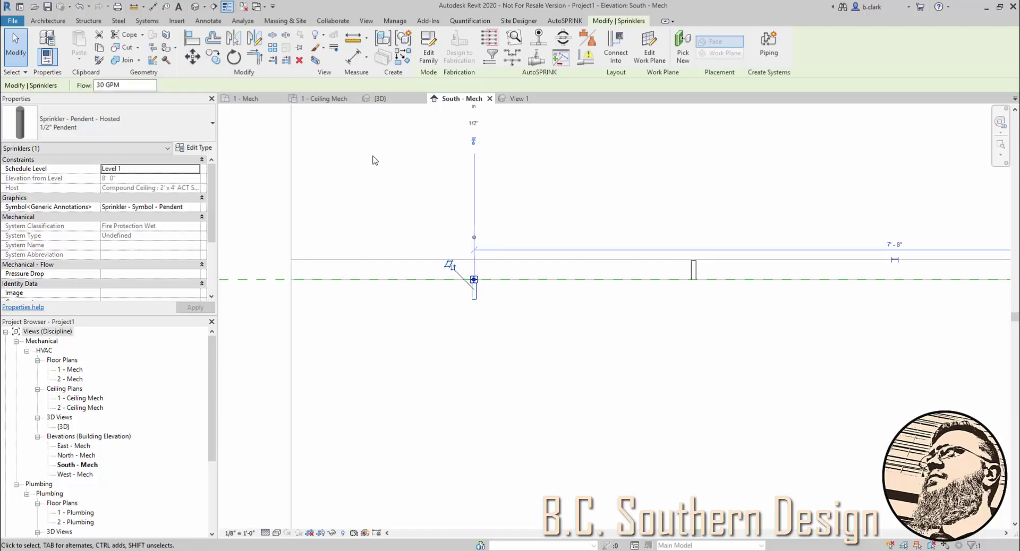
click(316, 98)
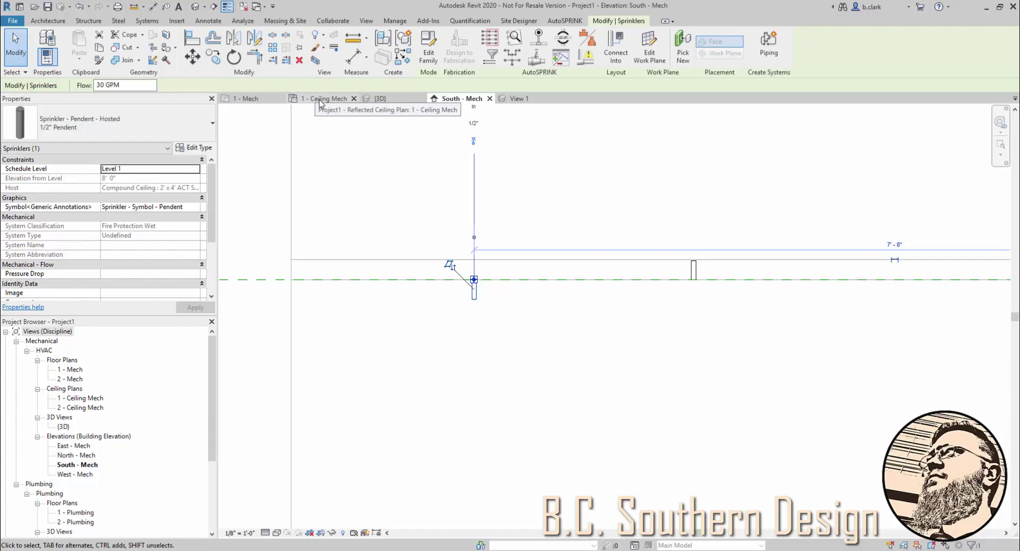
click(247, 99)
click(289, 166)
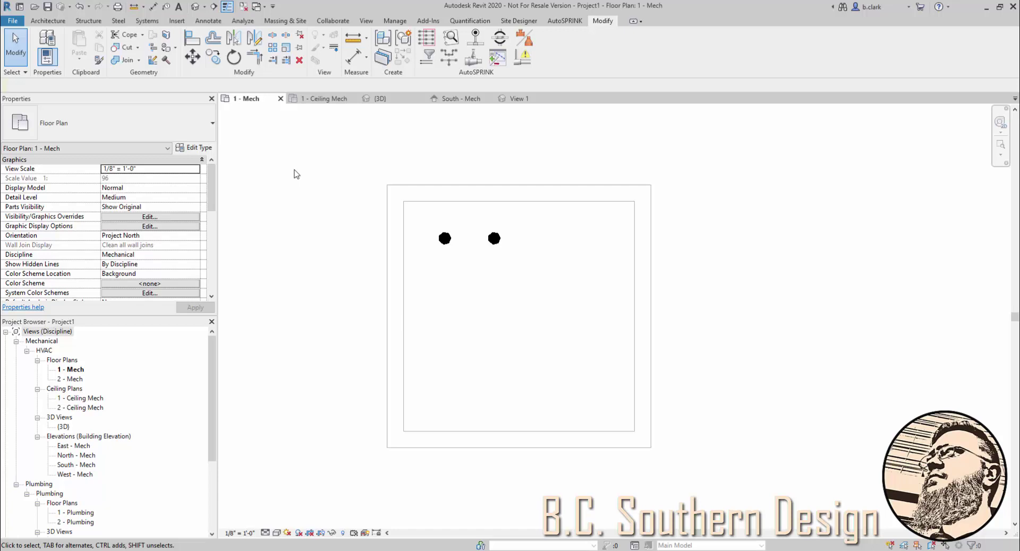
Review both sprinklers in the ceiling plan and compare how each sits relative to the ceiling in the South - Mech elevation
click(315, 100)
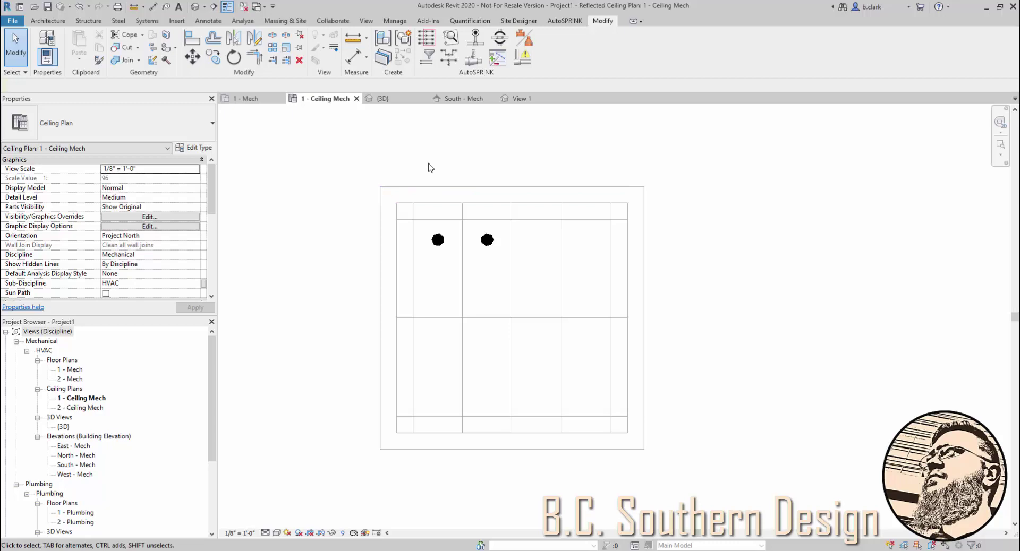
click(456, 100)
scroll(508, 266, down, 2)
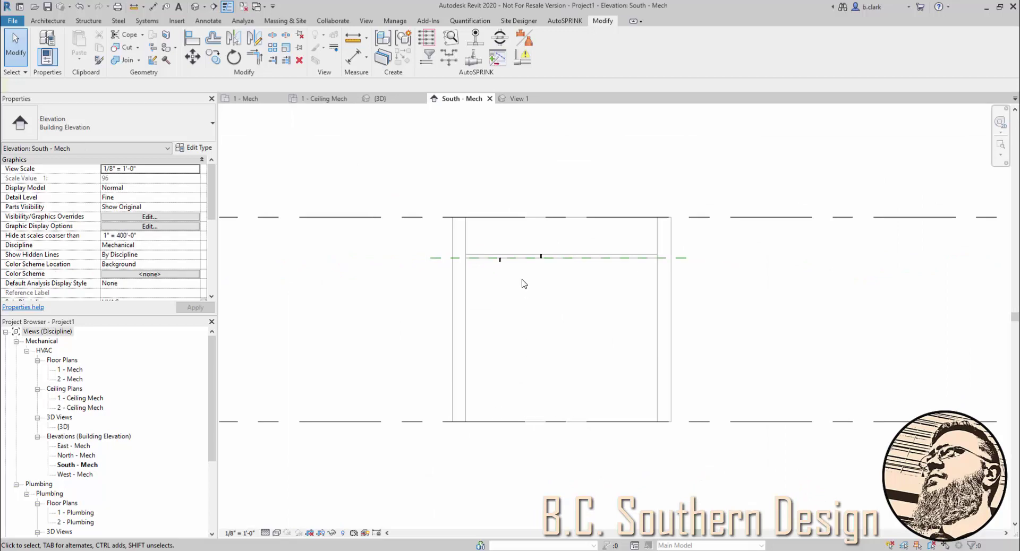
scroll(505, 269, up, 4)
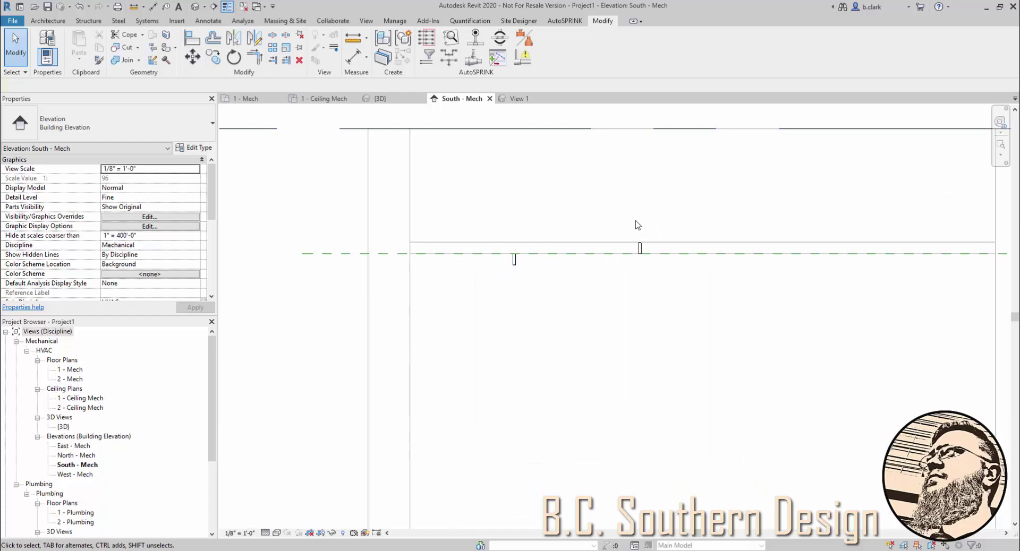
click(640, 247)
key(Escape)
scroll(614, 258, down, 2)
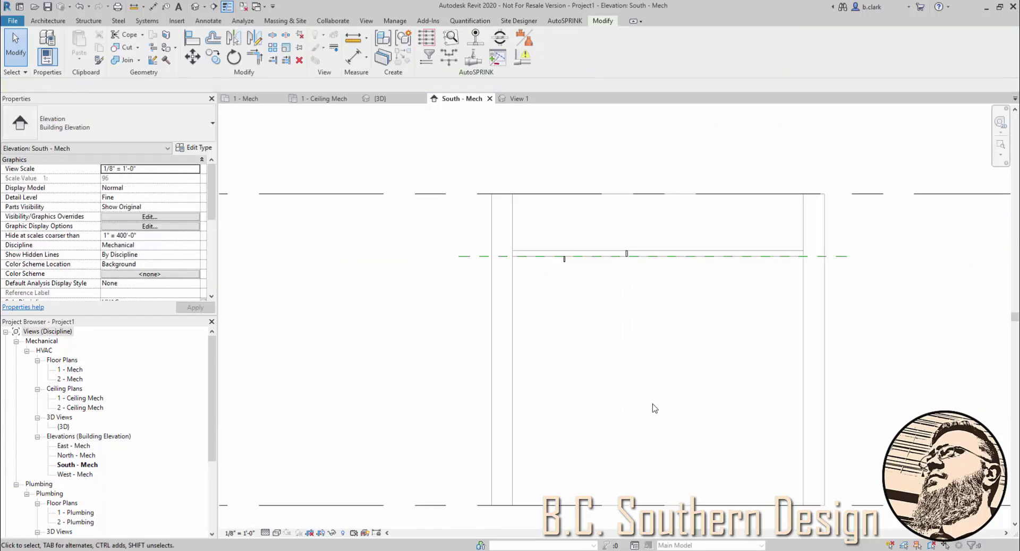
scroll(567, 261, up, 2)
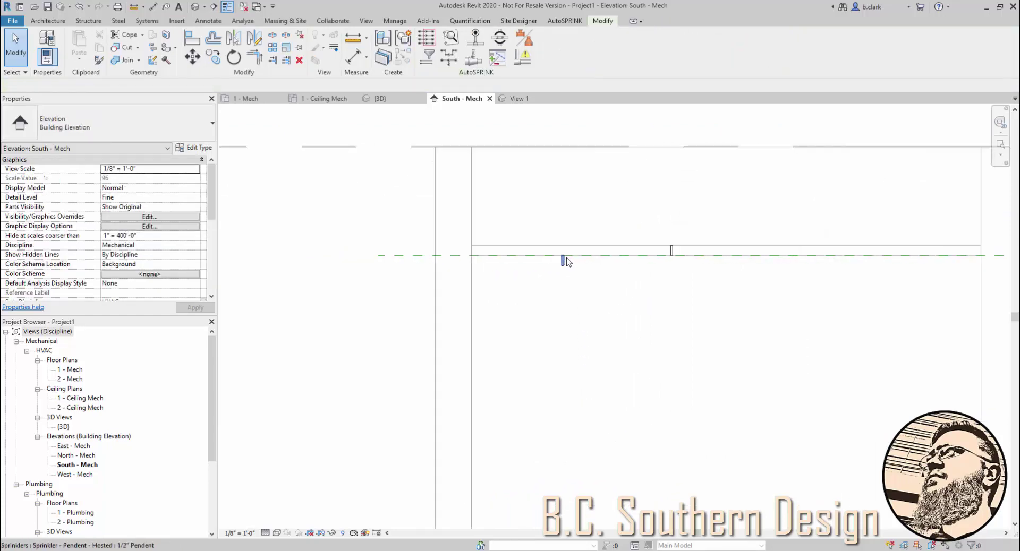
click(563, 260)
click(544, 291)
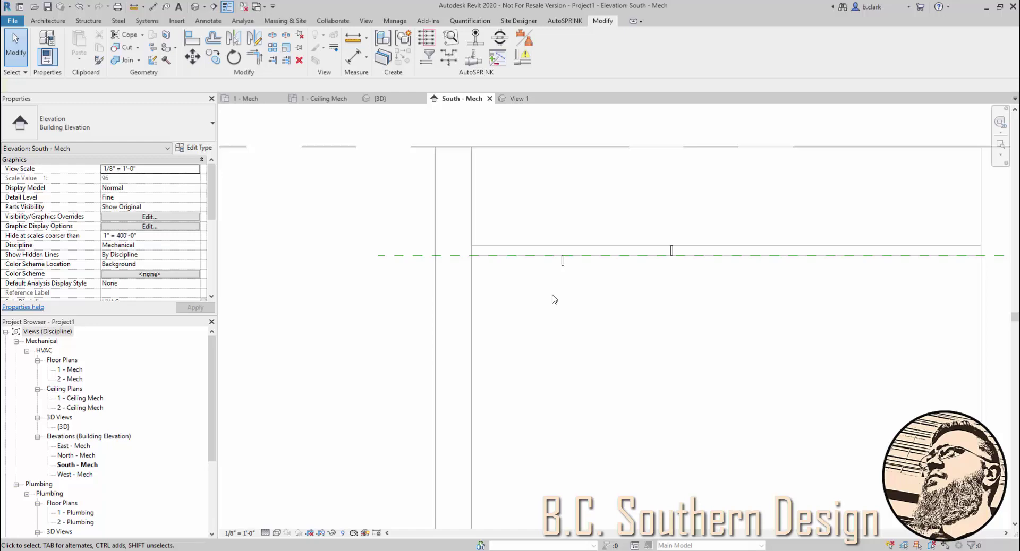
Flip the sprinkler hosted on the CLG reference plane so that it hangs below the ceiling like the face-placed one
scroll(557, 285, up, 2)
click(563, 254)
key(Escape)
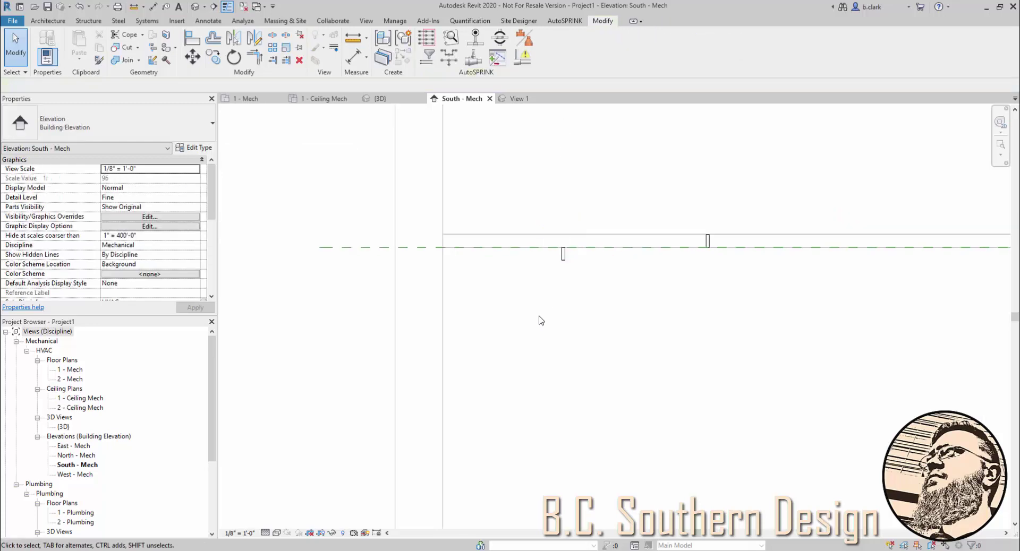
scroll(709, 220, up, 2)
click(707, 241)
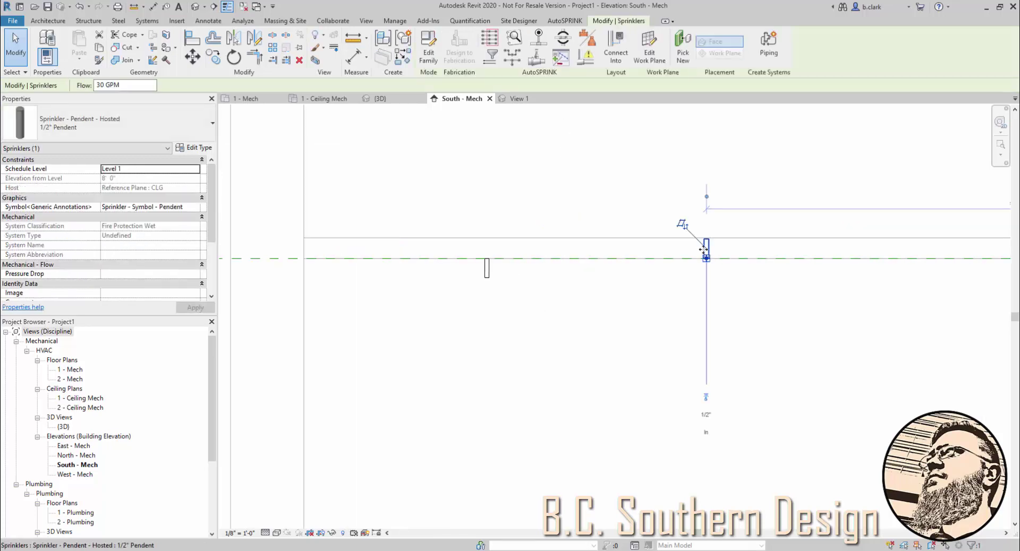
key(Escape)
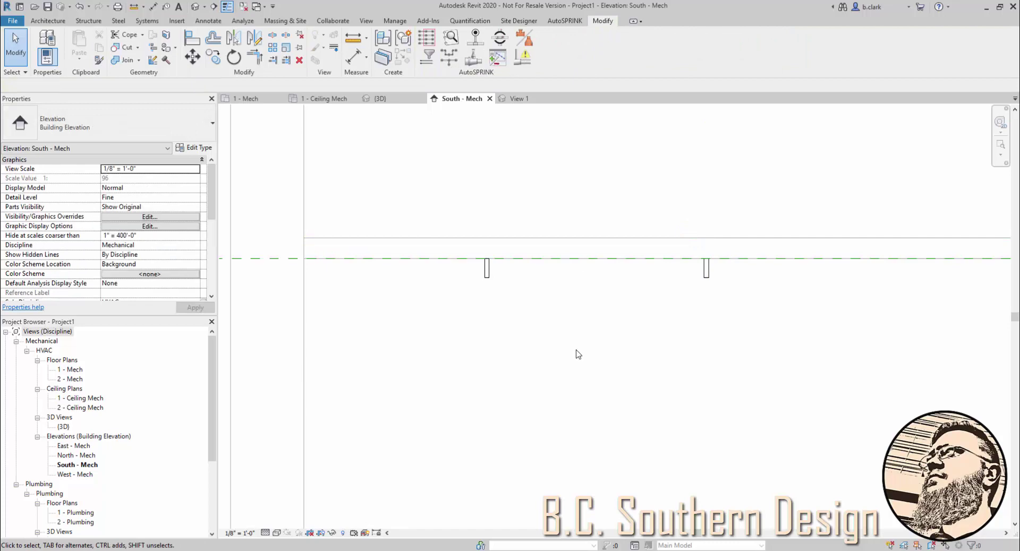